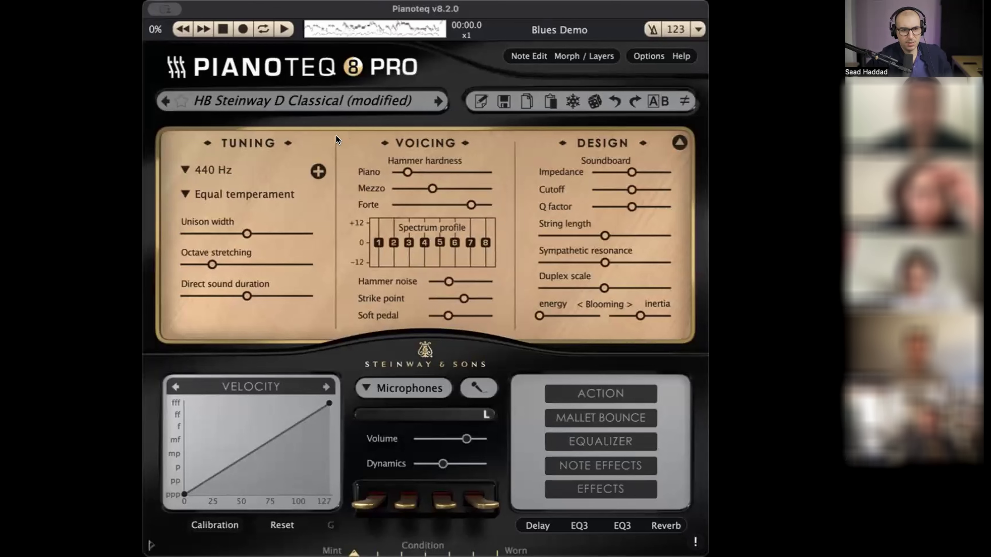
# Open the note editor for detuning individual notes of the equal-tempered piano
pyautogui.click(266, 194)
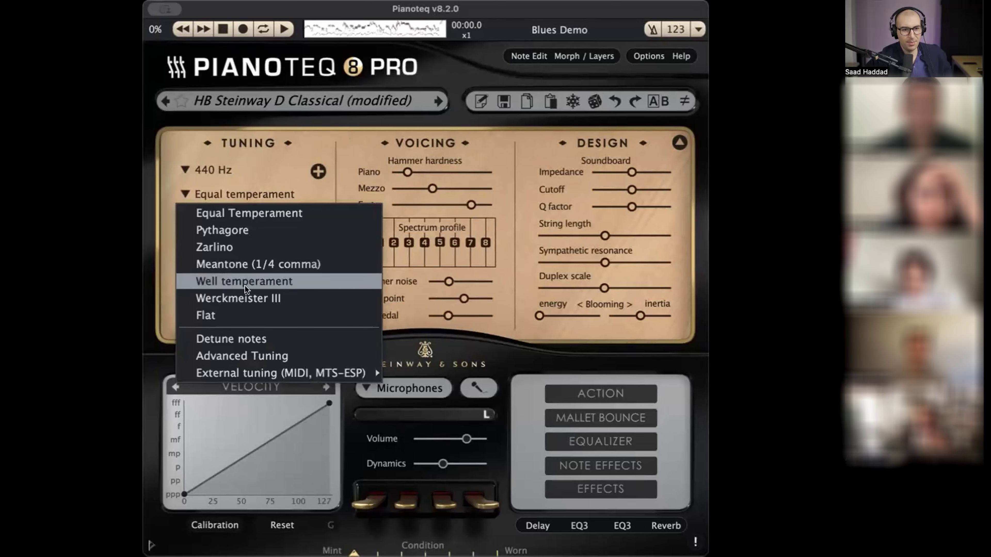
pyautogui.click(236, 339)
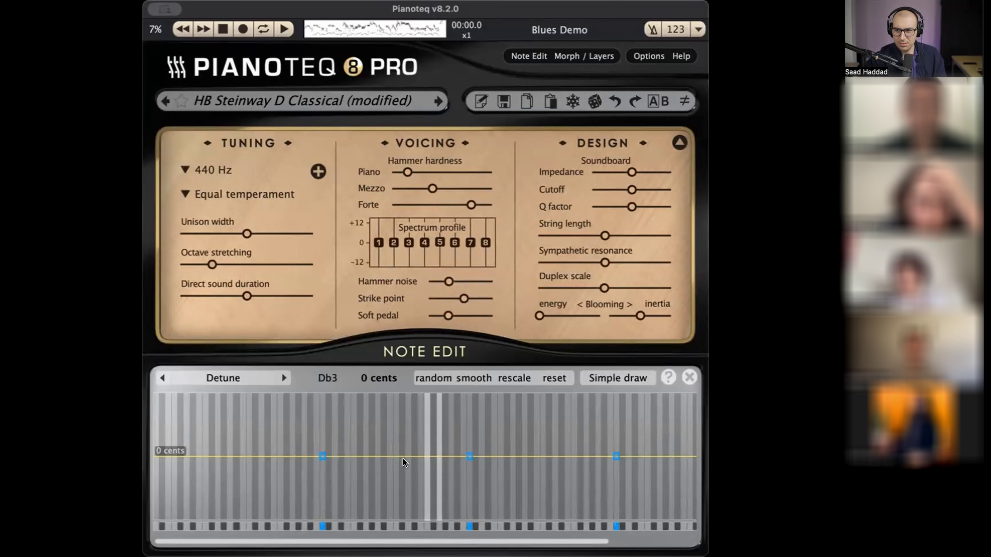
# Try raising the pitch of Bb3, and of C4, D4, F4 and G4, resetting the detune curve to 0 cents
pyautogui.moveTo(458, 454); pyautogui.dragTo(459, 418)
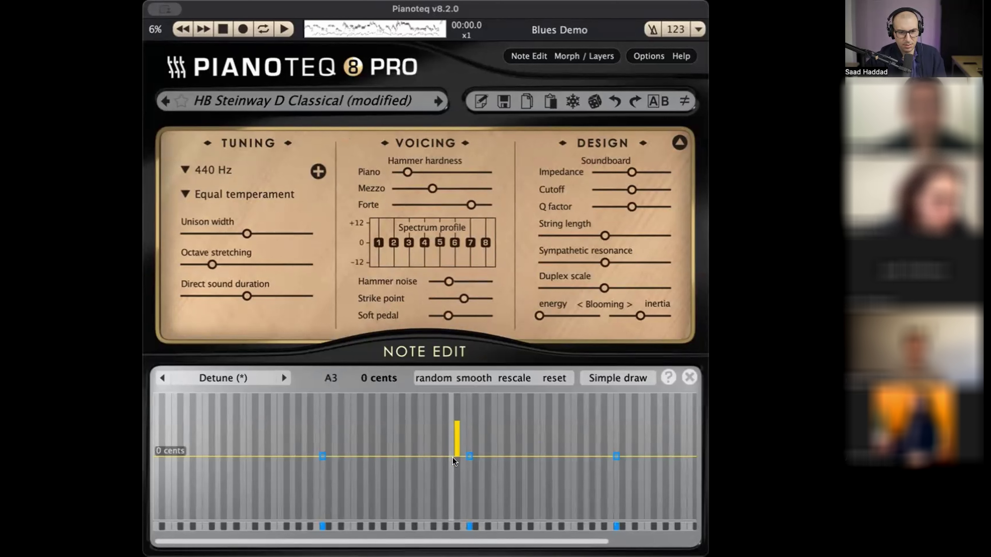
pyautogui.moveTo(456, 456)
pyautogui.mouseDown()
pyautogui.moveTo(445, 476)
pyautogui.moveTo(443, 459)
pyautogui.moveTo(442, 491)
pyautogui.moveTo(428, 486)
pyautogui.mouseUp()
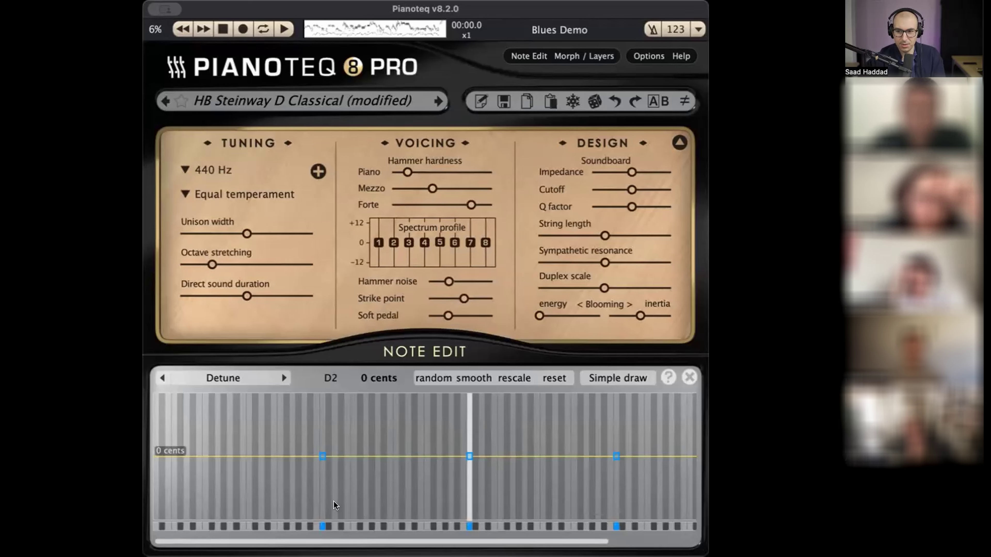
pyautogui.moveTo(463, 427); pyautogui.dragTo(512, 425)
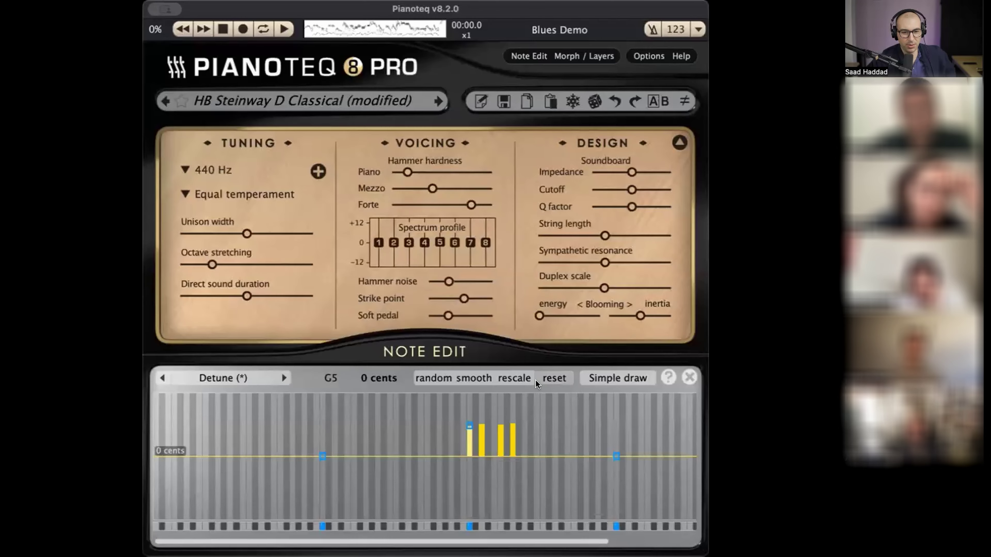
pyautogui.click(551, 378)
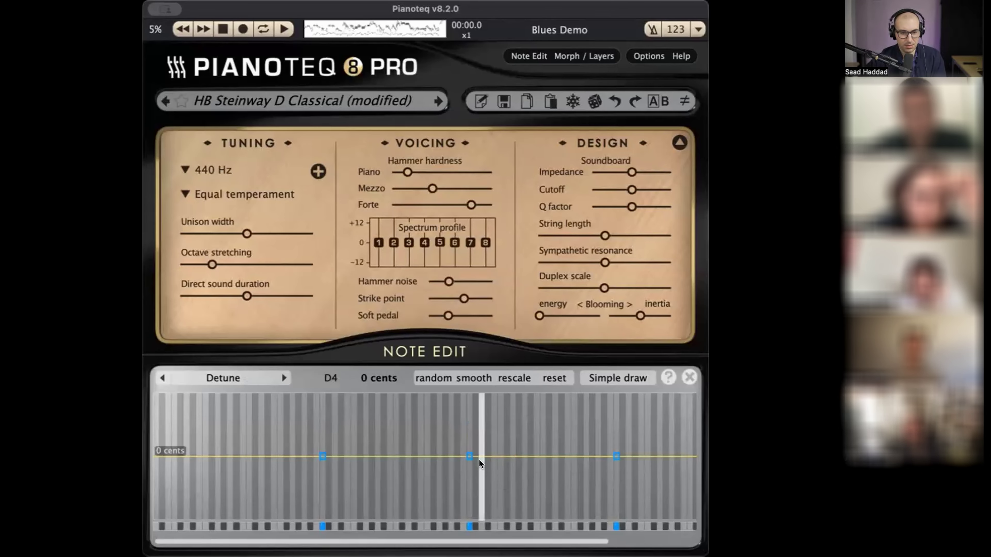
# Try raising F4 and returning it to the 0 cents line, and lowering G4 to -50 cents
pyautogui.moveTo(497, 421); pyautogui.dragTo(497, 421)
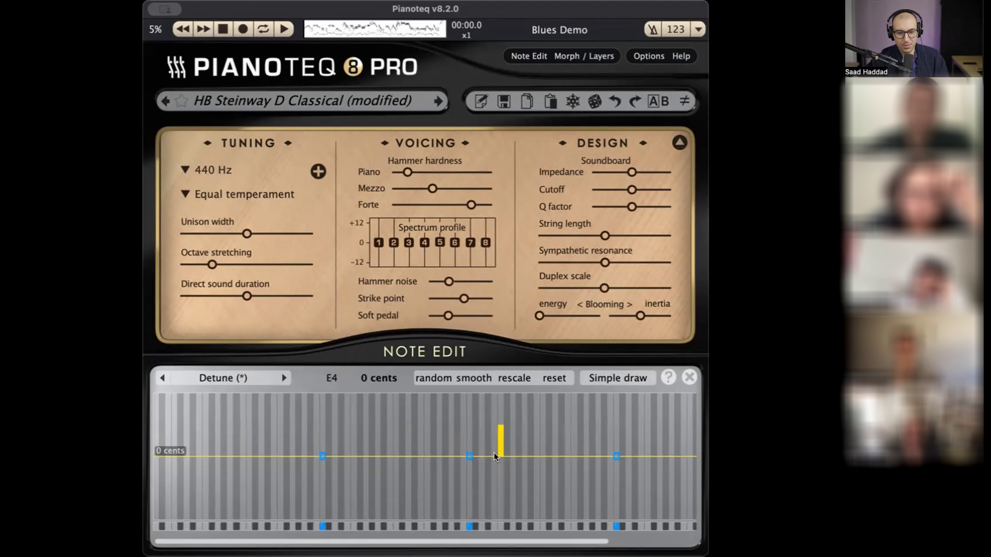
pyautogui.click(497, 452)
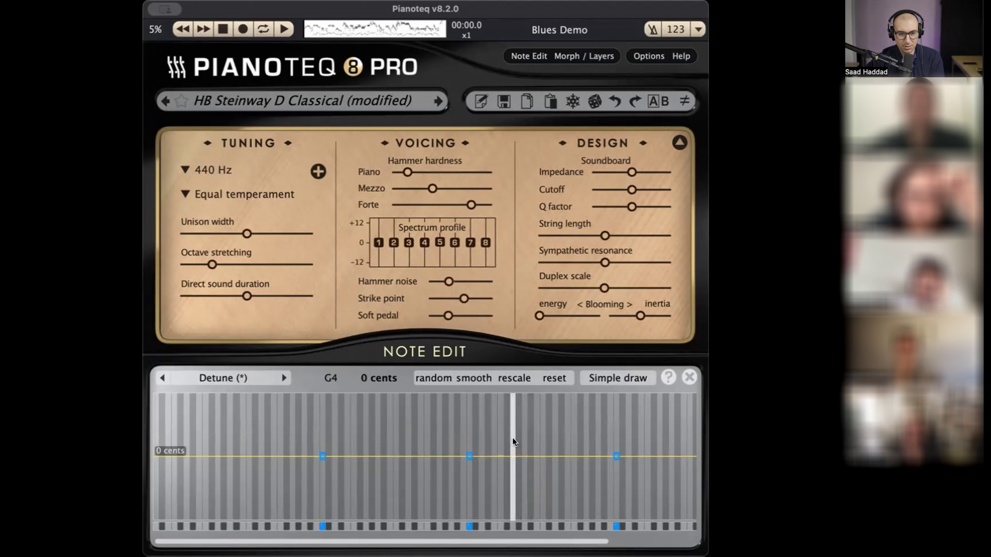
pyautogui.click(513, 483)
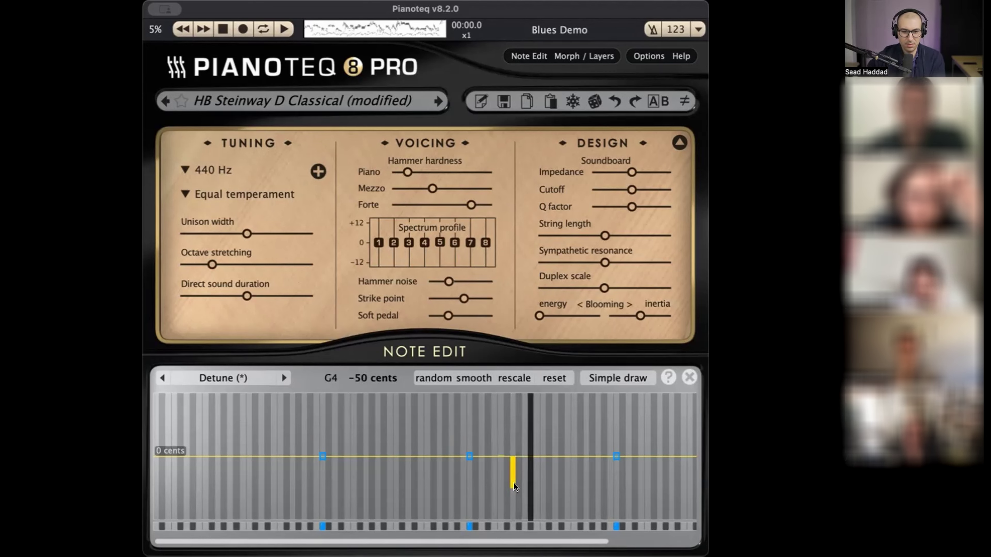
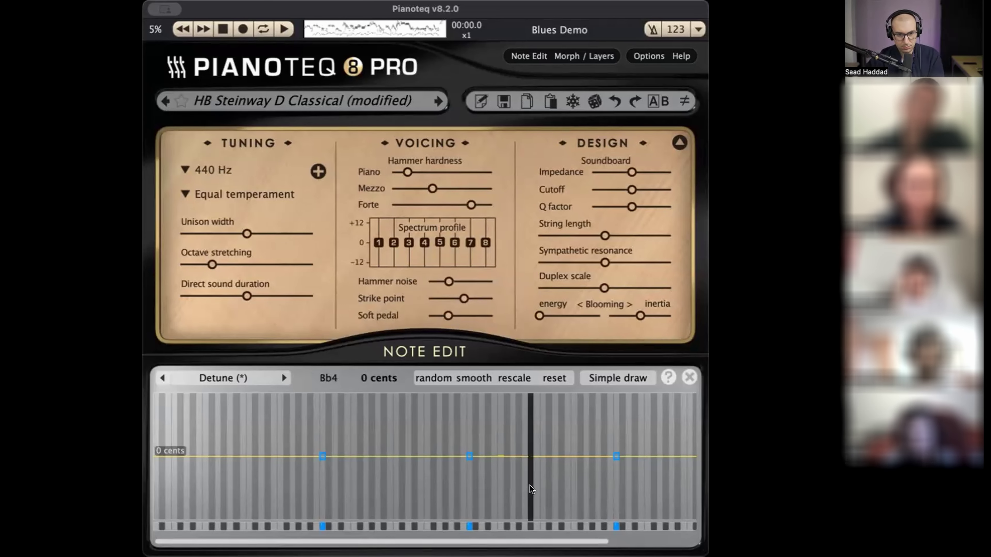
# Lower E4 and A4 slightly and detune Bb4 and Eb5 to -31 cents each
pyautogui.click(528, 482)
pyautogui.moveTo(527, 480); pyautogui.dragTo(491, 463)
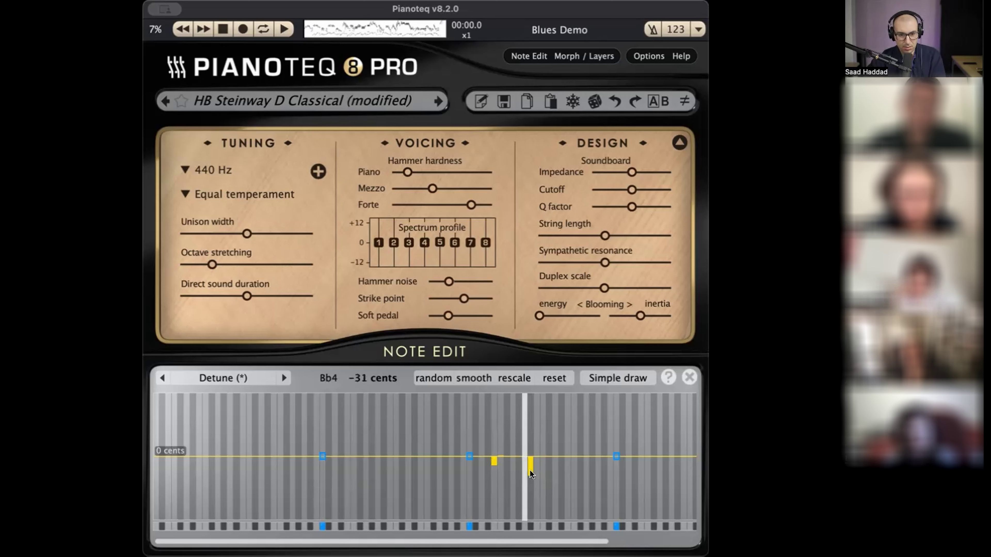
pyautogui.click(522, 463)
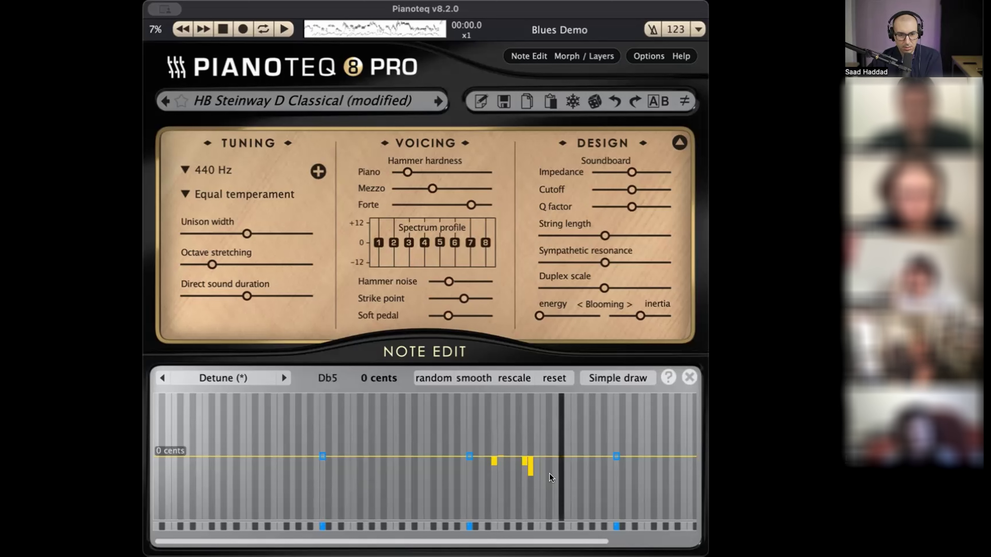
pyautogui.moveTo(559, 474); pyautogui.dragTo(558, 473)
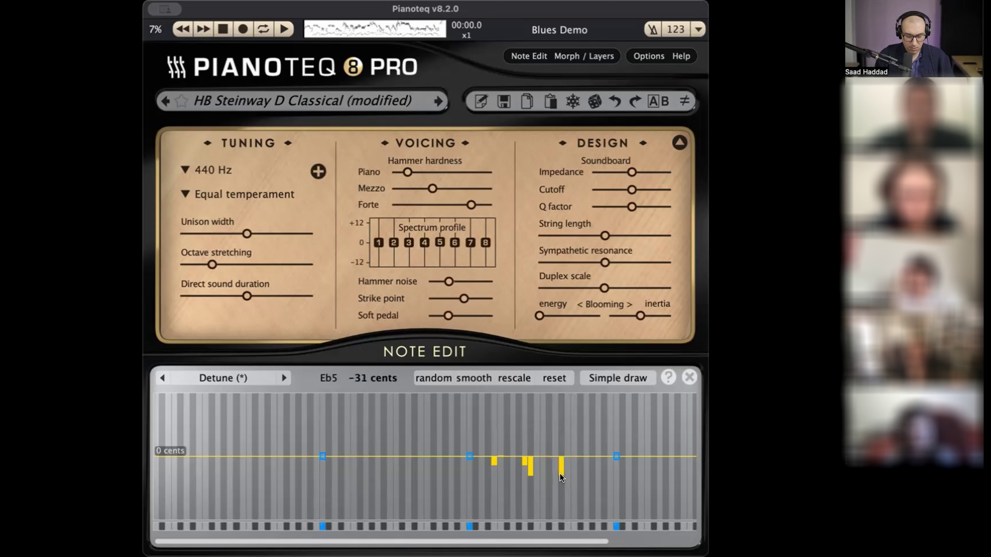
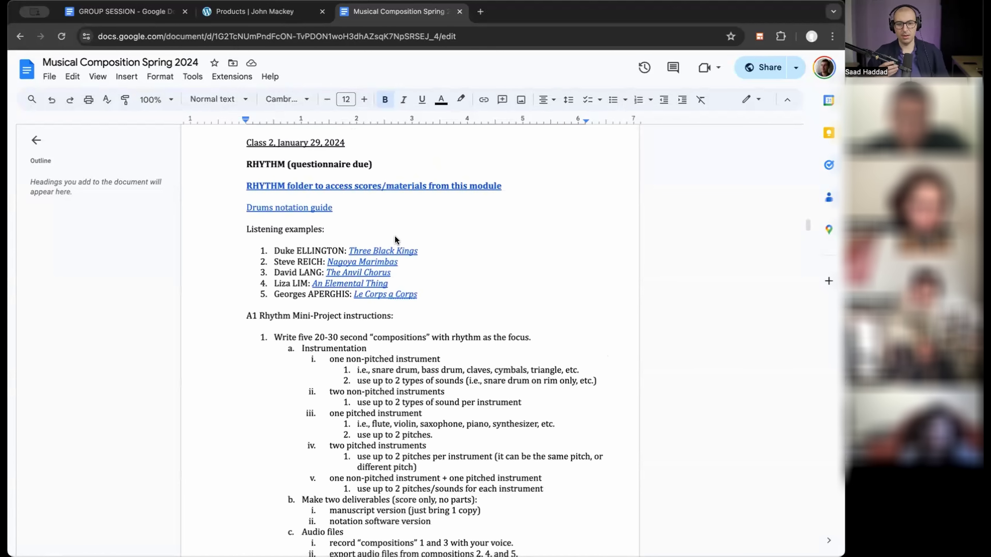
# Examine the Class 2 Rhythm listening examples in the Musical Composition Spring 2024 document
pyautogui.scroll(-1, 395, 237)
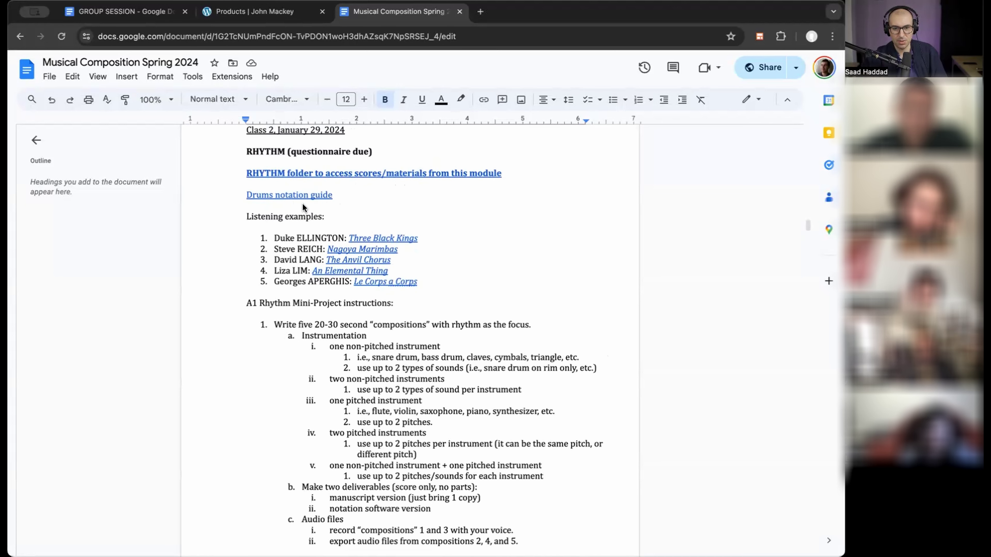
pyautogui.scroll(-1, 297, 204)
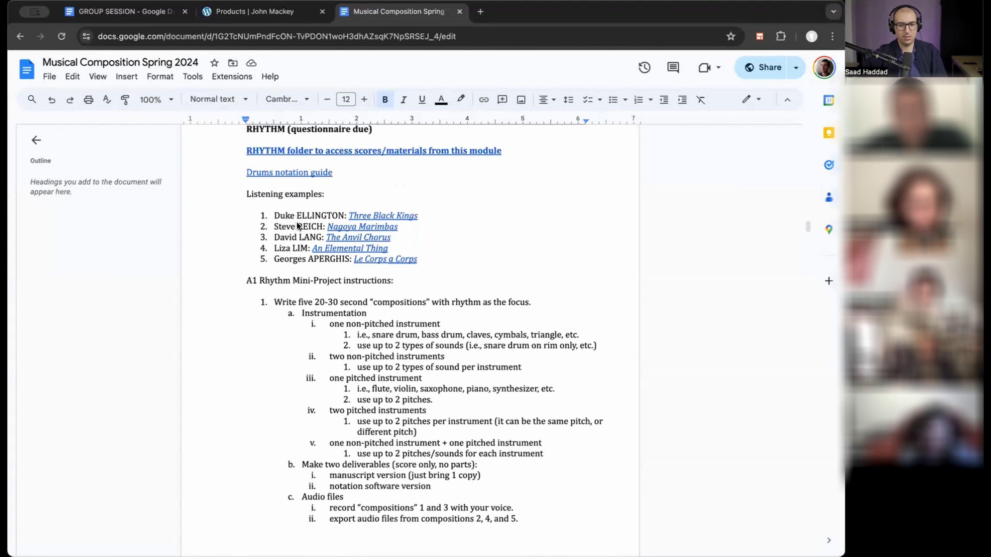
pyautogui.click(320, 214)
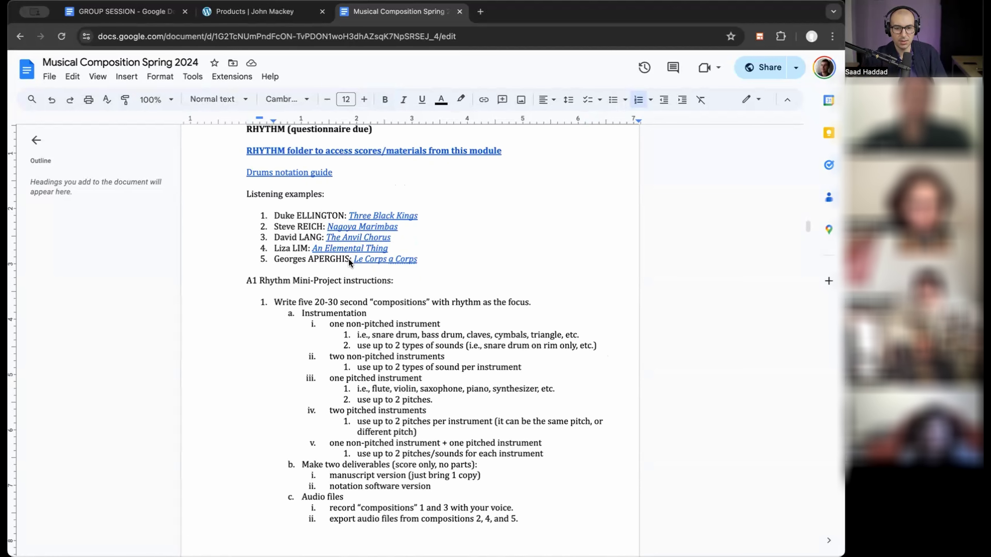
pyautogui.scroll(-2, 349, 259)
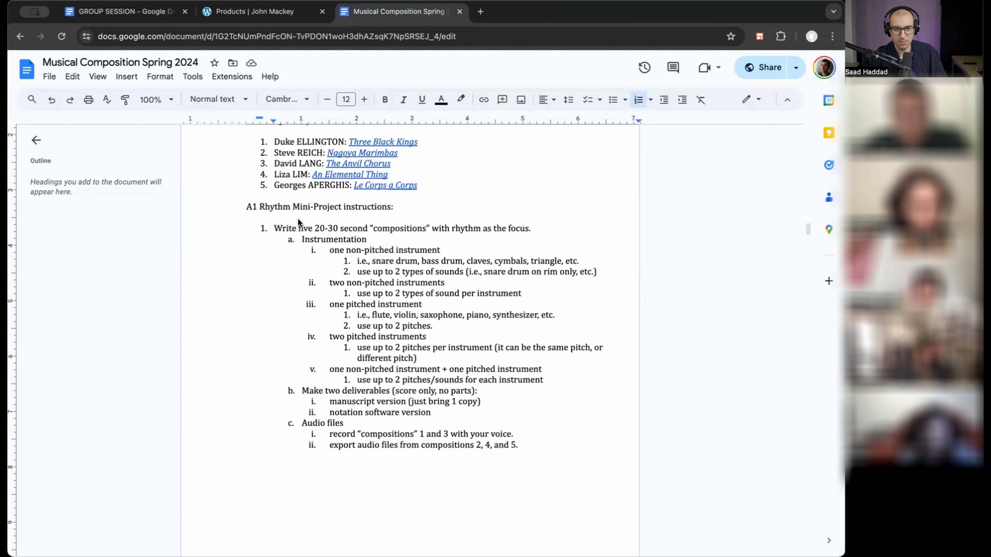
# Read through the A1 Rhythm Mini-Project instructions, covering instrumentation, deliverables and audio files
pyautogui.click(302, 239)
pyautogui.scroll(-1, 304, 247)
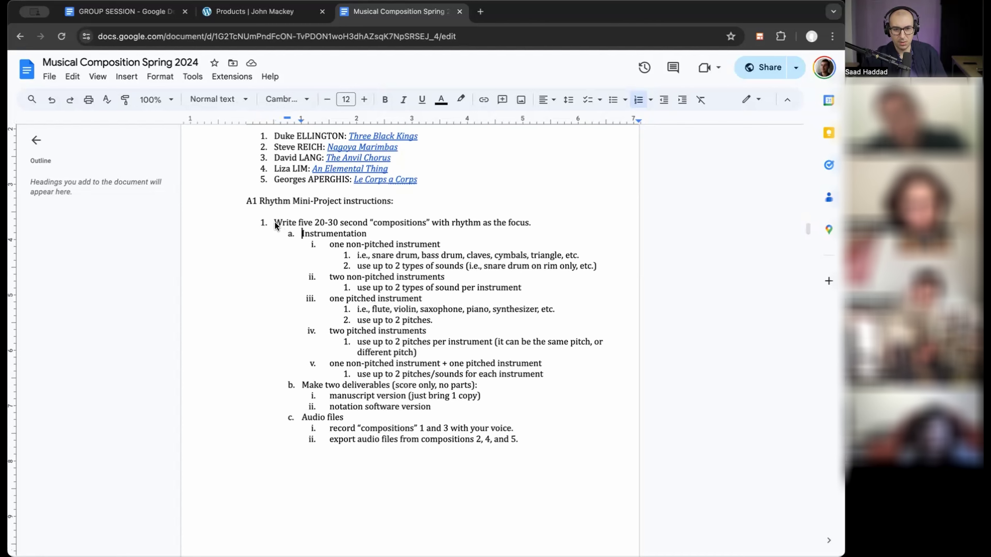
pyautogui.moveTo(275, 226); pyautogui.dragTo(519, 441)
pyautogui.click(431, 406)
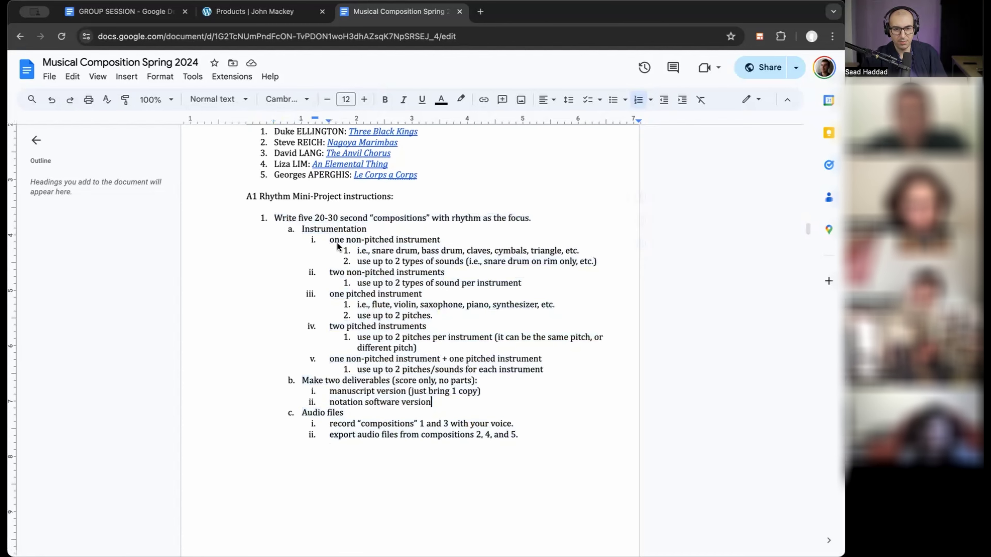
pyautogui.scroll(1, 337, 234)
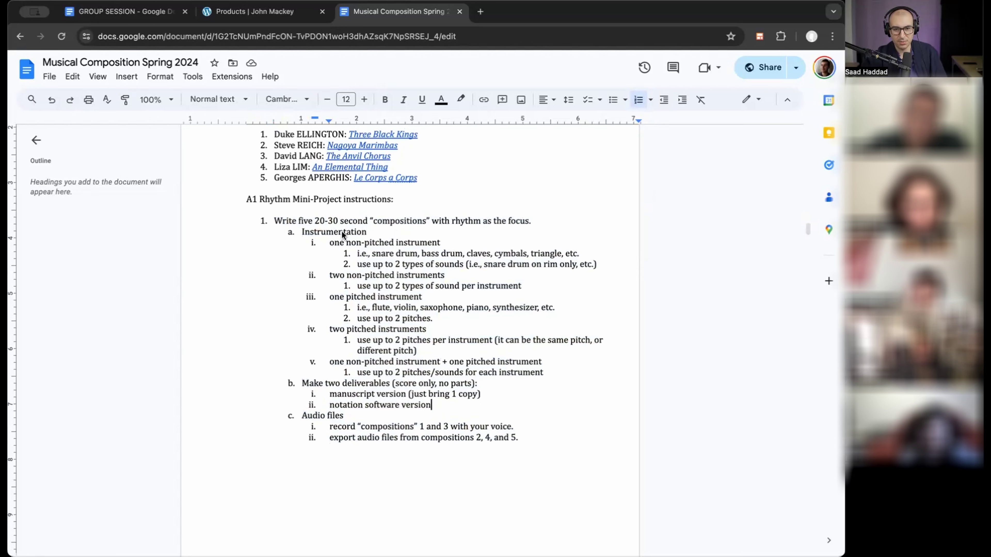
pyautogui.scroll(-3, 343, 231)
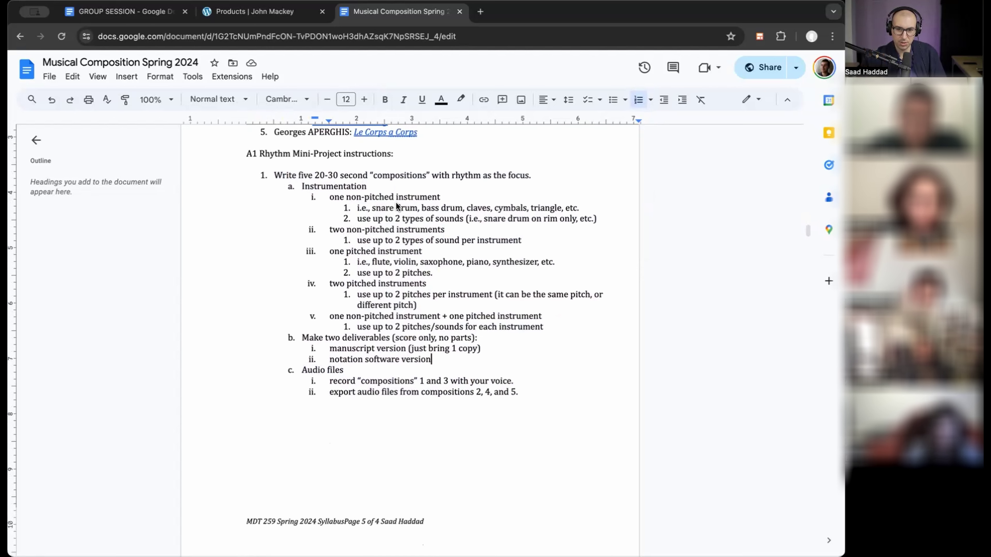
pyautogui.scroll(-1, 396, 205)
pyautogui.scroll(-1, 397, 206)
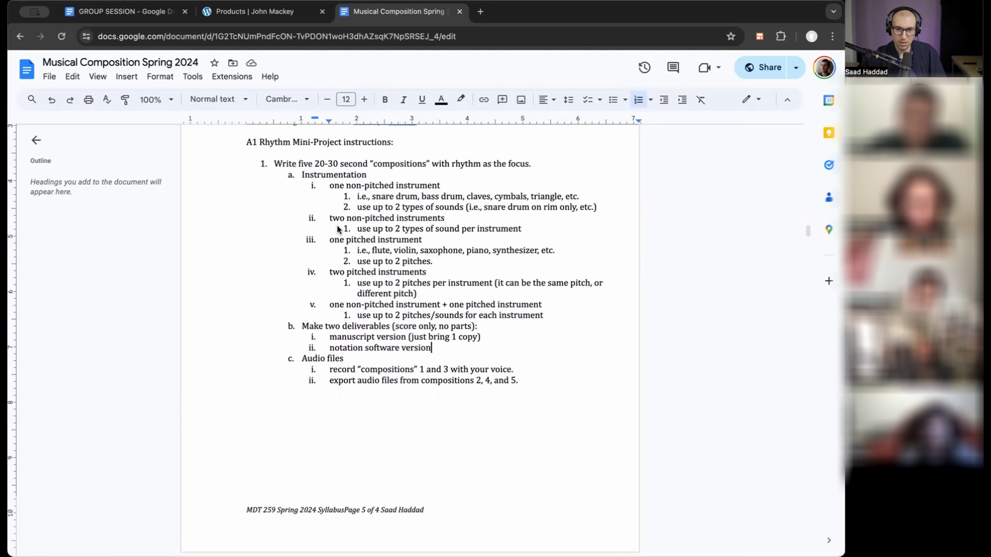
pyautogui.scroll(1, 358, 235)
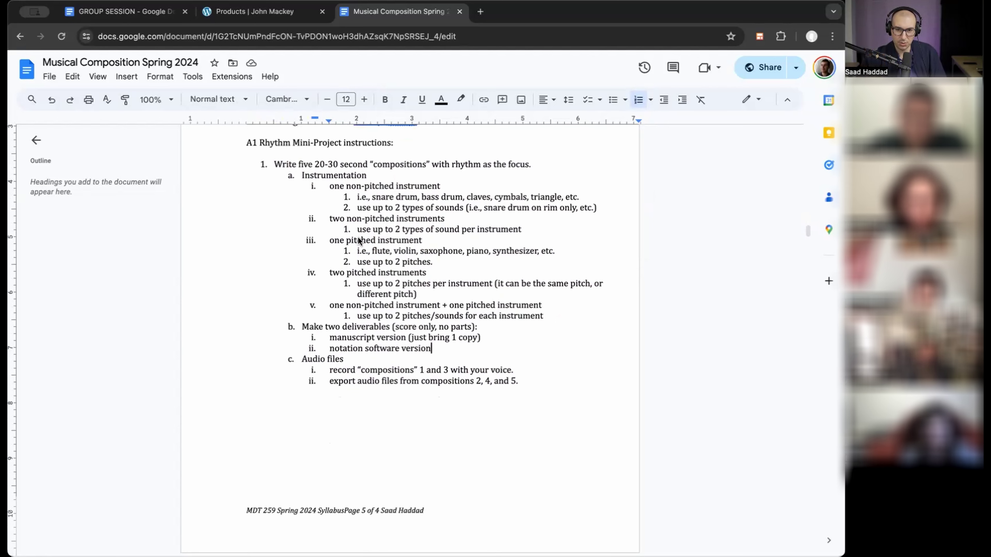
pyautogui.scroll(-1, 358, 248)
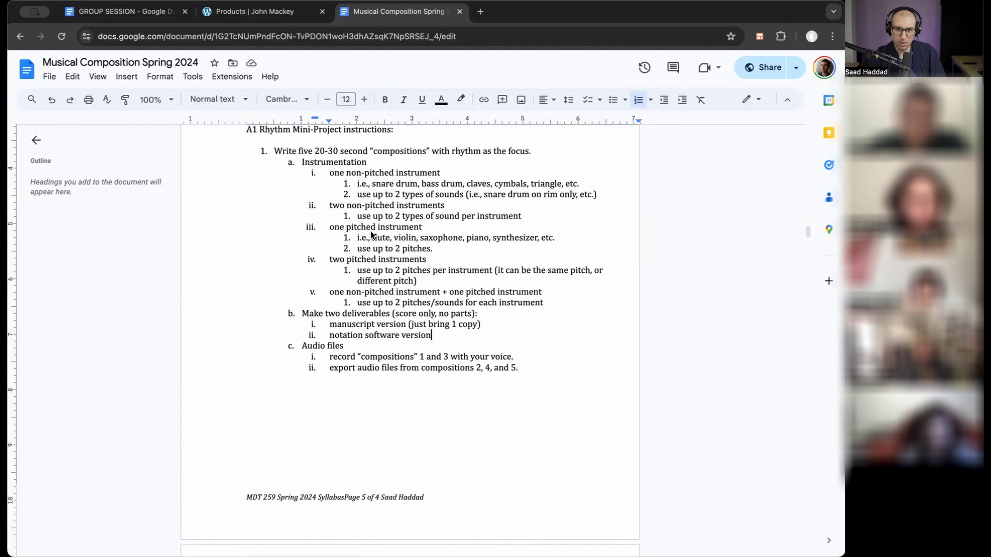
pyautogui.scroll(-2, 361, 240)
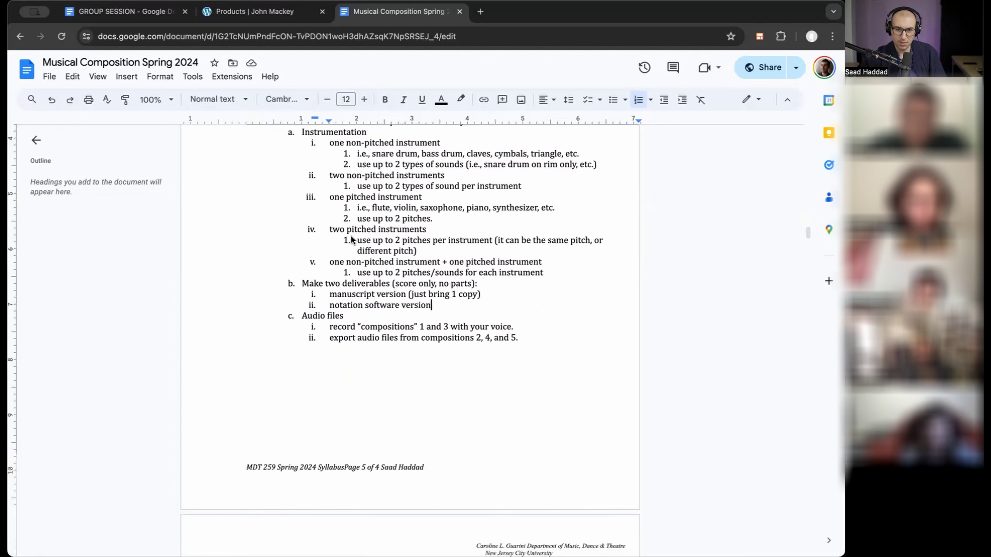
pyautogui.scroll(-1, 363, 239)
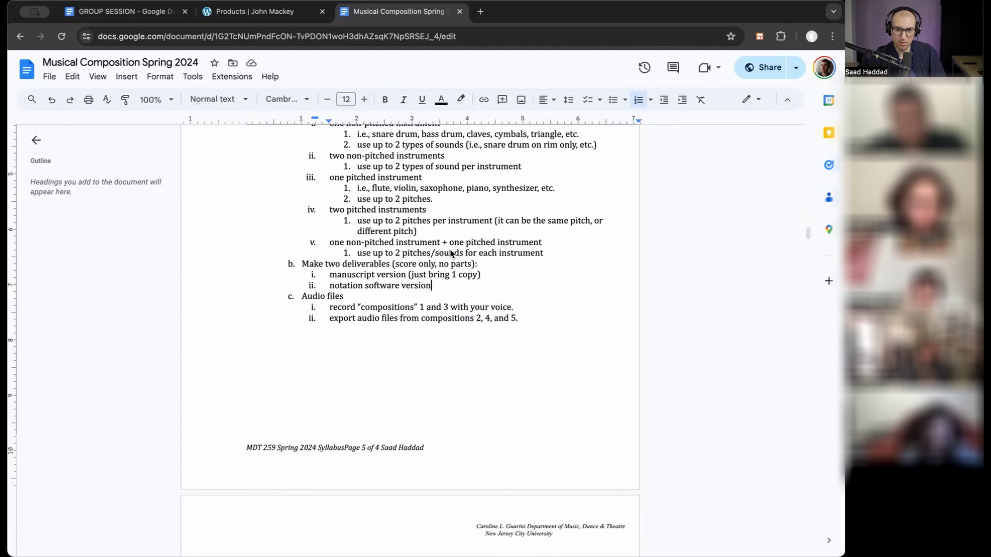
pyautogui.scroll(-2, 453, 248)
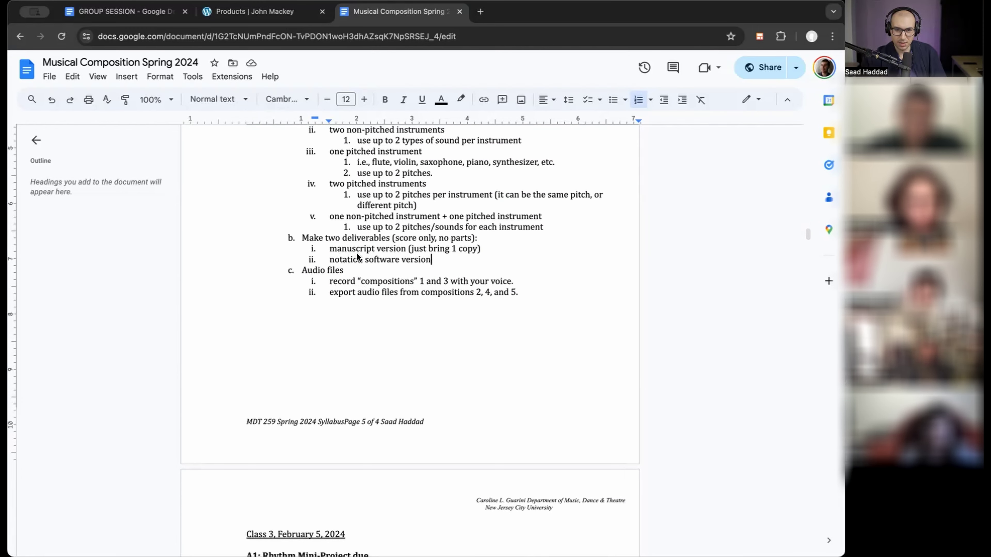
pyautogui.scroll(-5, 367, 260)
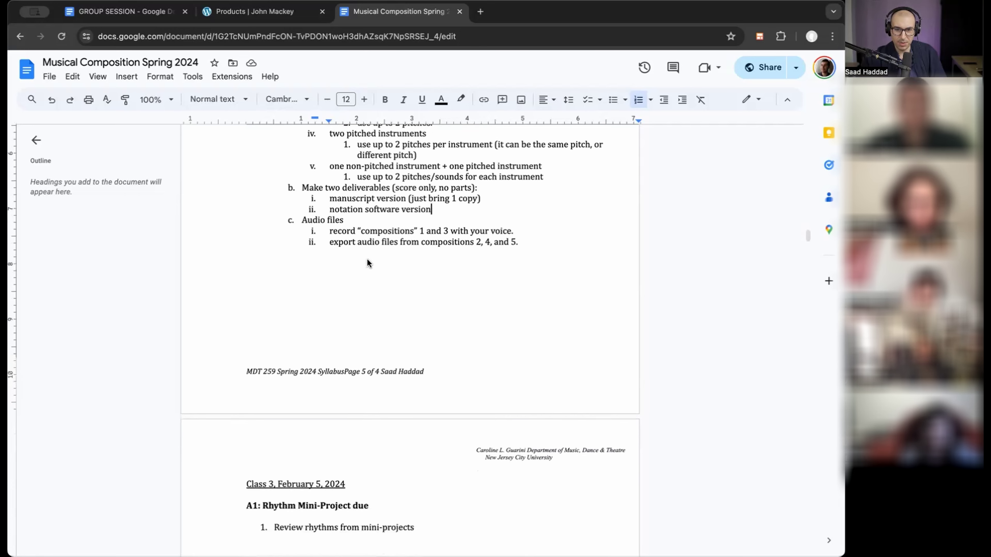
pyautogui.scroll(10, 368, 260)
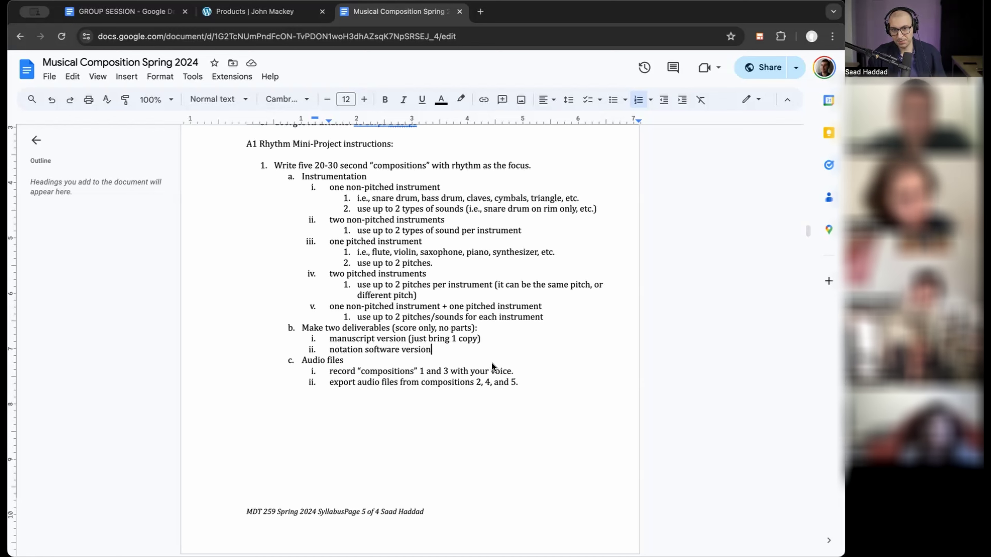
# Look through the syllabus from the Melody Mini-Project to the Harmony listening examples, Harmony Excerpts and Harmony Mini-Project instructions
pyautogui.scroll(-2, 487, 360)
pyautogui.scroll(-20, 487, 360)
pyautogui.scroll(-8, 487, 362)
pyautogui.scroll(-15, 487, 362)
pyautogui.scroll(-12, 487, 361)
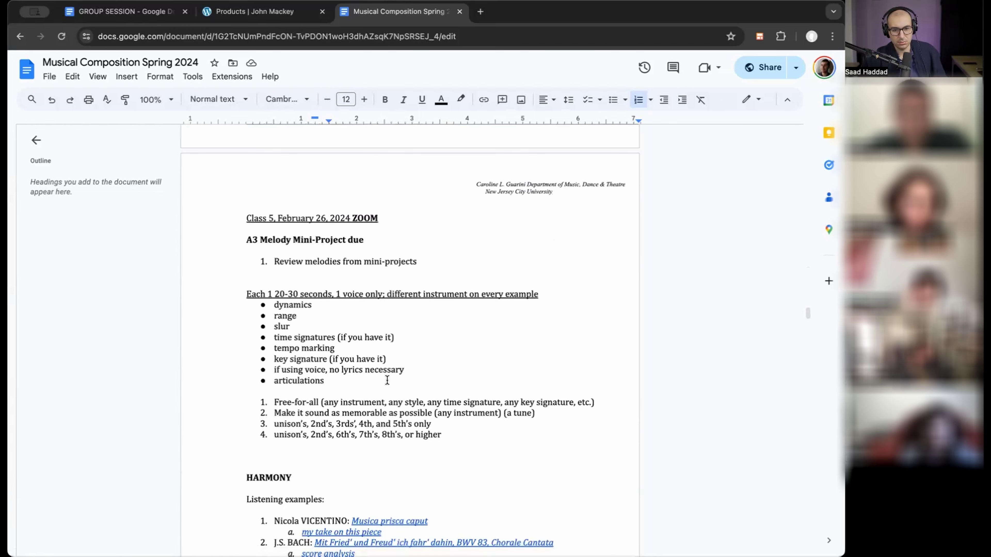
pyautogui.scroll(-5, 389, 376)
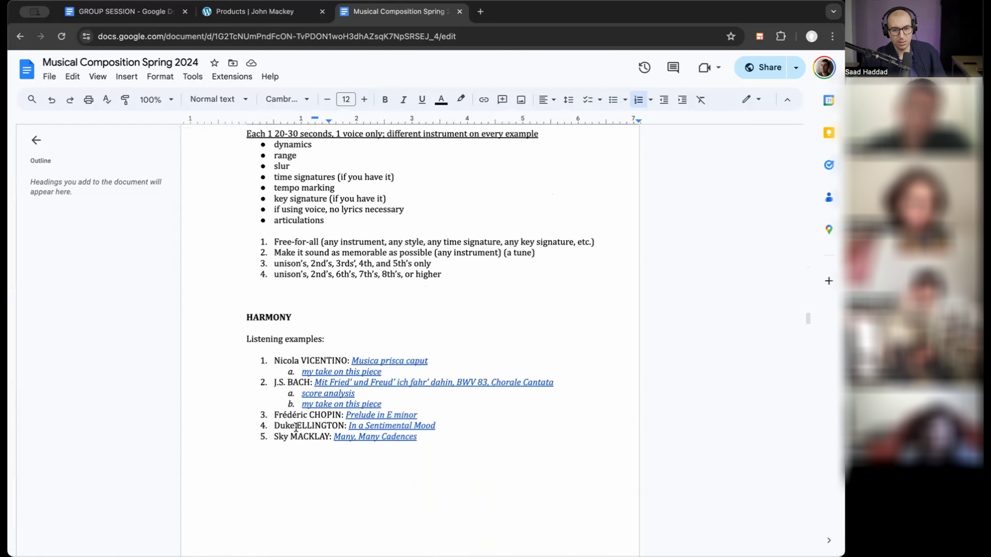
pyautogui.scroll(-5, 295, 427)
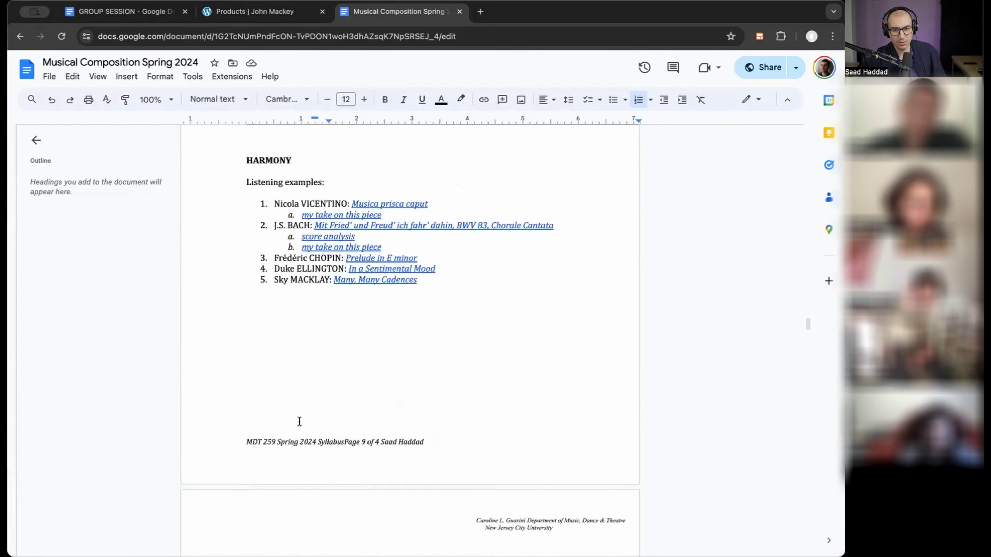
pyautogui.scroll(-15, 300, 422)
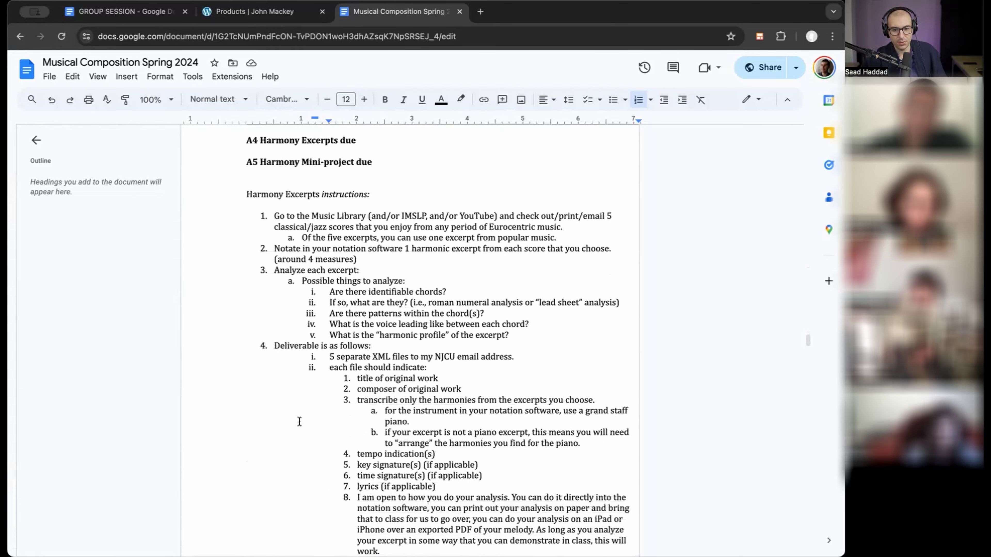
pyautogui.scroll(-7, 300, 422)
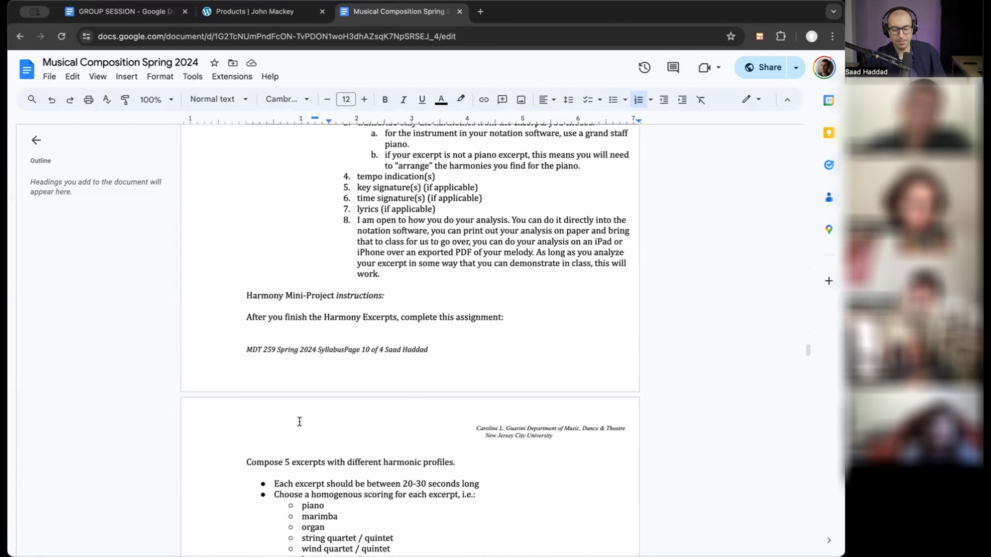
pyautogui.scroll(-3, 299, 422)
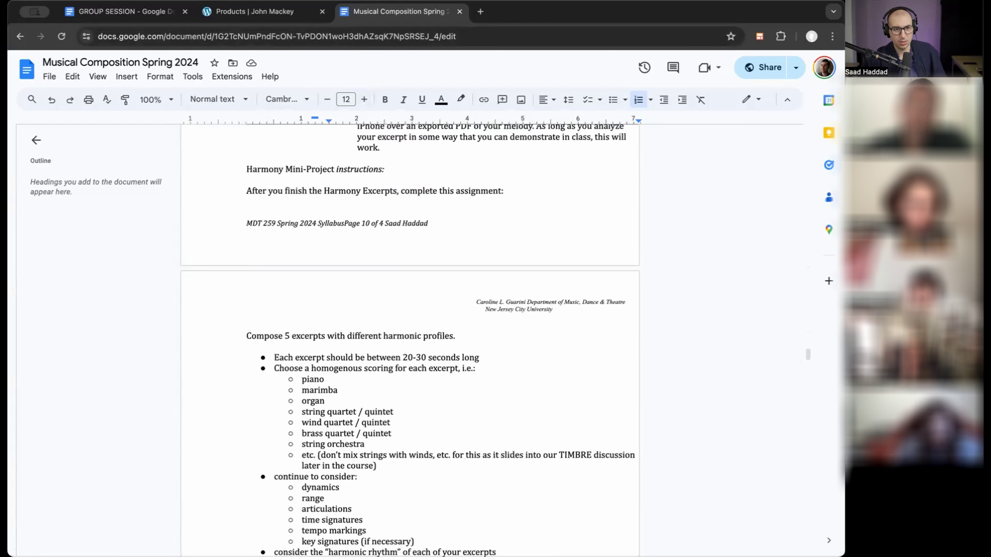